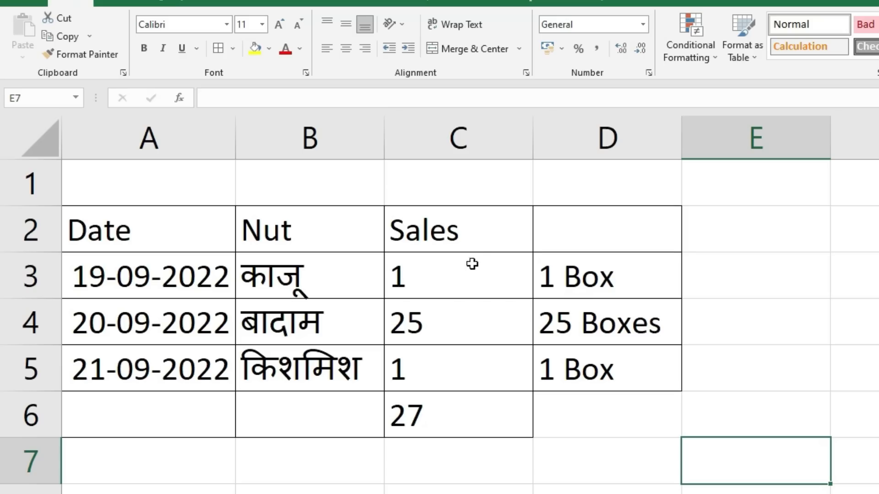
{"action": "left_click_drag", "start_coordinate": [477, 254], "coordinate": [480, 332]}
{"action": "left_click", "coordinate": [483, 306]}
{"action": "left_click", "coordinate": [481, 279]}
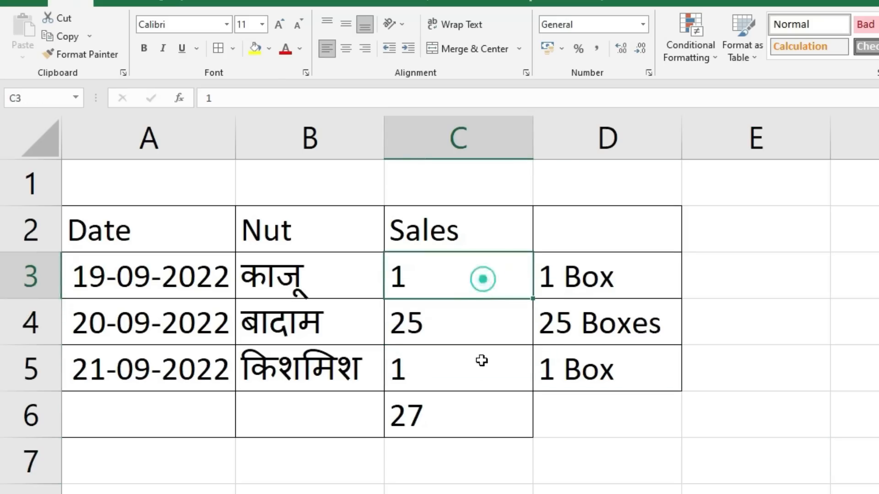
{"action": "left_click", "coordinate": [480, 377]}
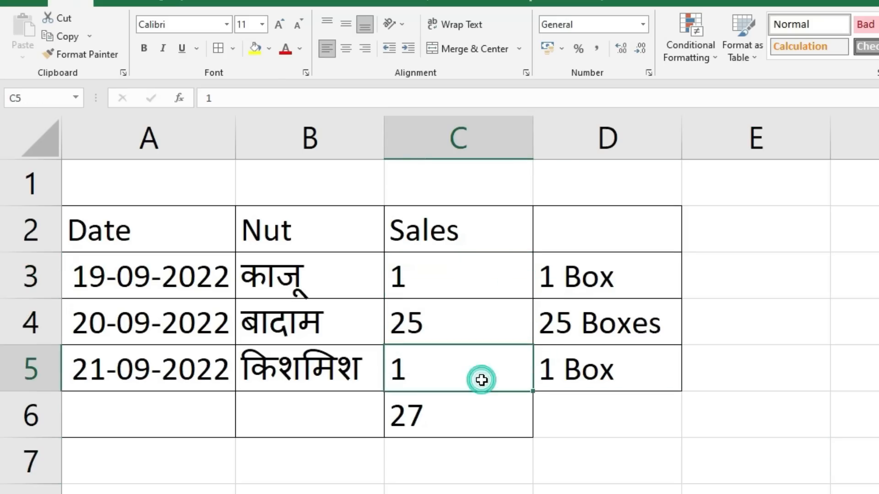
{"action": "left_click", "coordinate": [613, 416]}
{"action": "left_click_drag", "start_coordinate": [618, 273], "coordinate": [612, 412]}
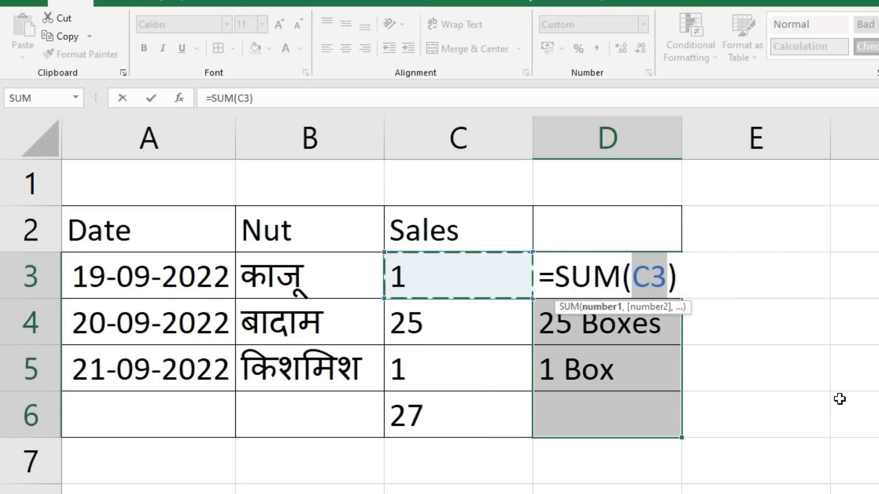
{"action": "key", "text": "Escape"}
{"action": "left_click", "coordinate": [819, 404]}
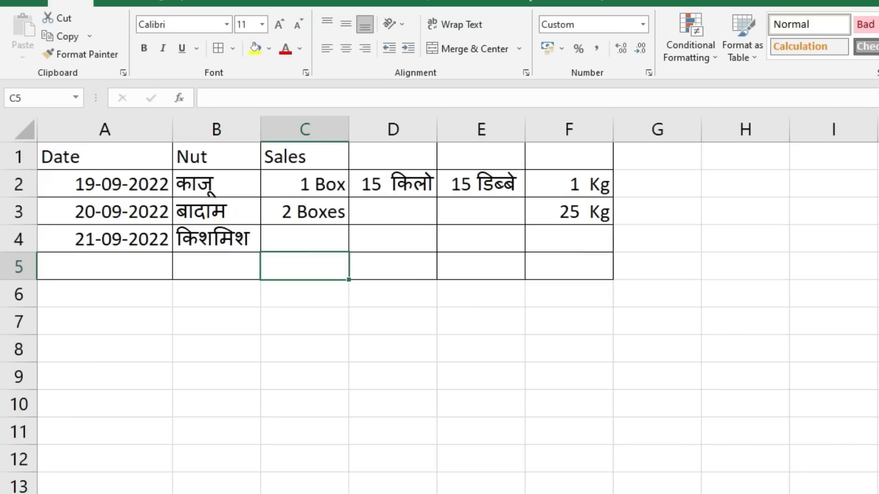
Step: Set the बादाम sales quantity in C3 to 25, keeping the Boxes number format
{"action": "scroll", "coordinate": [349, 449], "scroll_direction": "up", "scroll_amount": 3}
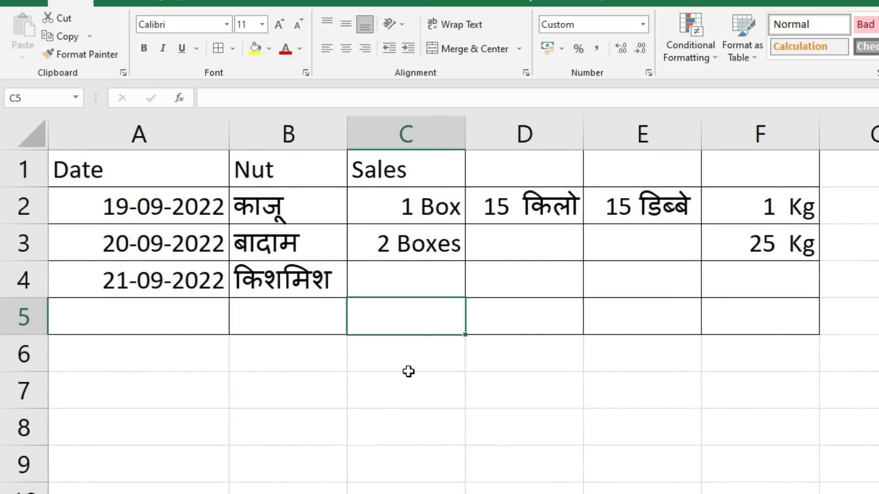
{"action": "left_click", "coordinate": [416, 209]}
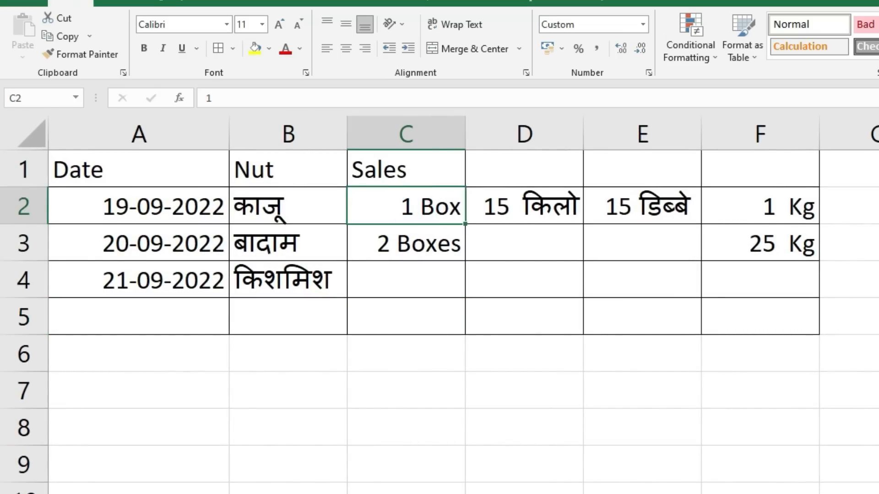
{"action": "key", "text": "F2"}
{"action": "key", "text": "Return"}
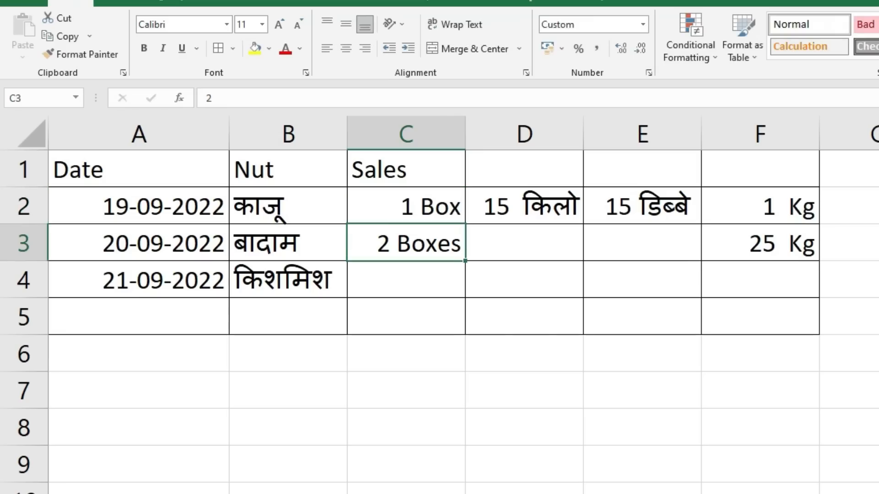
{"action": "key", "text": "F2"}
{"action": "type", "text": "5"}
{"action": "key", "text": "Return"}
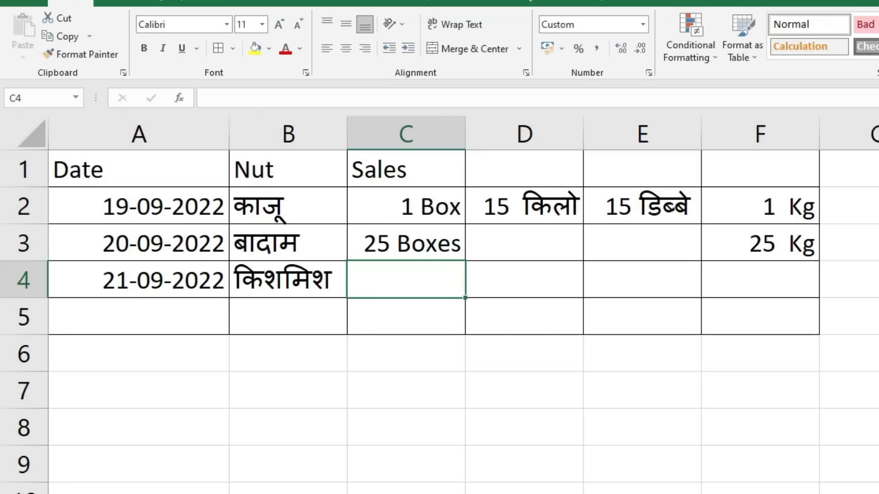
Step: Enter 1 in E2 and 2 in E3, using the cells' डब्बा/डिब्बे unit format
{"action": "left_click", "coordinate": [641, 204]}
{"action": "type", "text": "1"}
{"action": "key", "text": "Return"}
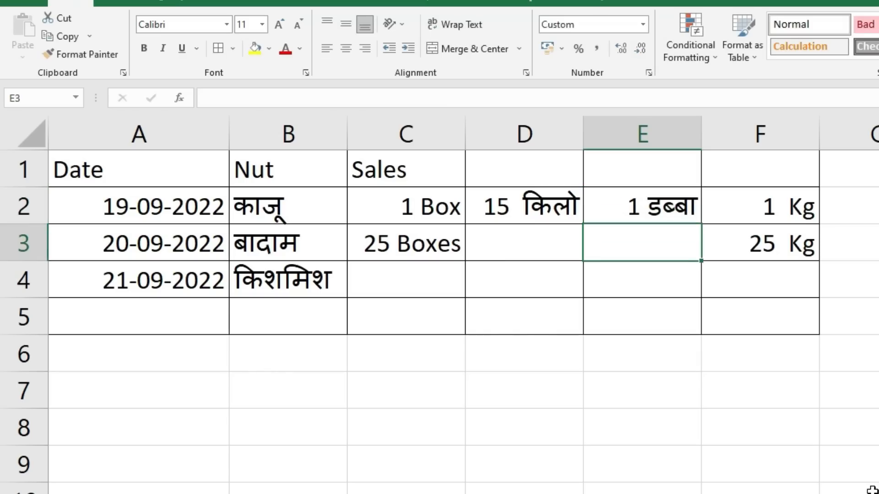
{"action": "type", "text": "2"}
{"action": "key", "text": "Return"}
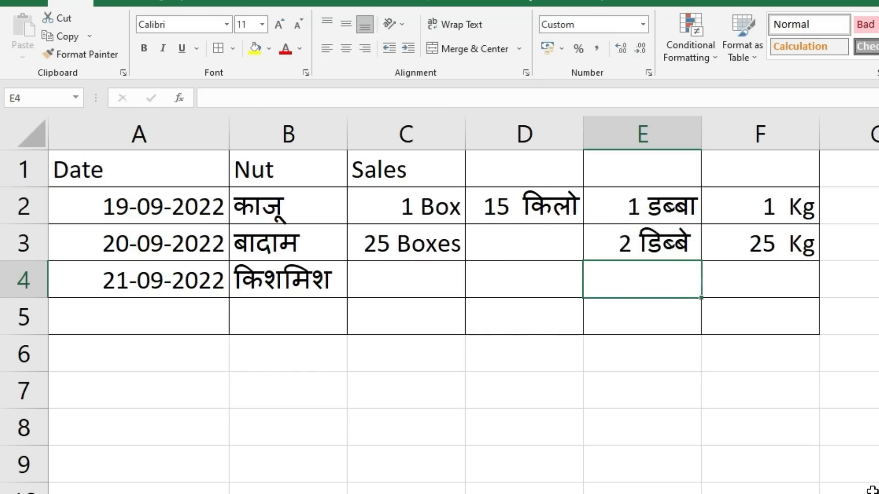
Step: Total cells E2:E4 in E5 with a SUM formula
{"action": "left_click", "coordinate": [663, 327]}
{"action": "type", "text": "=sum("}
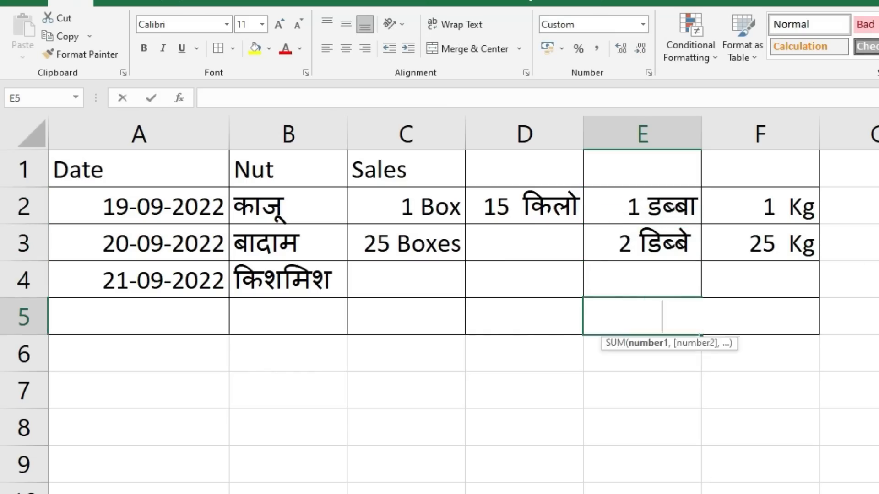
{"action": "key", "text": "Up"}
{"action": "key", "text": "shift+Up"}
{"action": "key", "text": "shift+Up"}
{"action": "key", "text": "Return"}
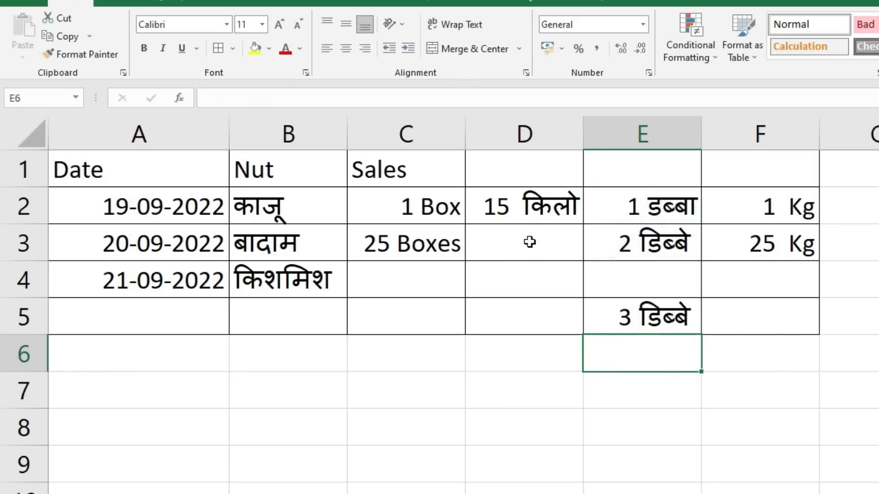
Step: Enter 1 in D2 and 2 in D3, using the cells' किलो unit format
{"action": "left_click", "coordinate": [529, 210]}
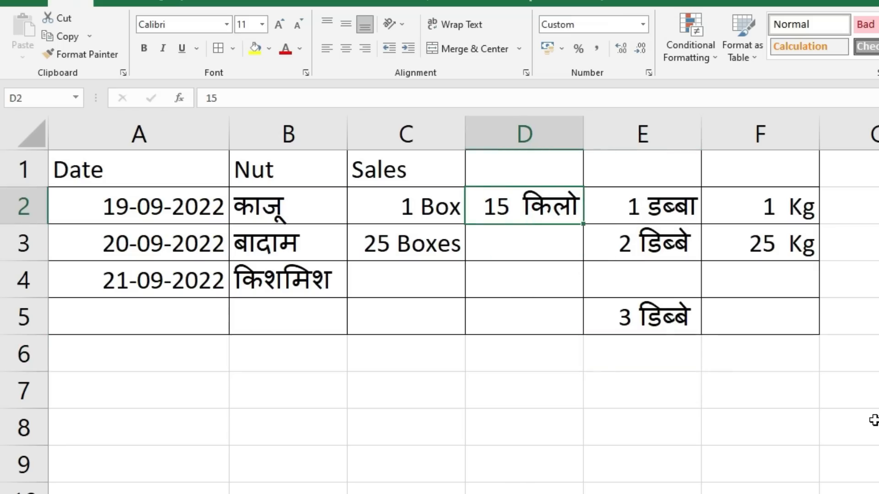
{"action": "type", "text": "1"}
{"action": "key", "text": "Return"}
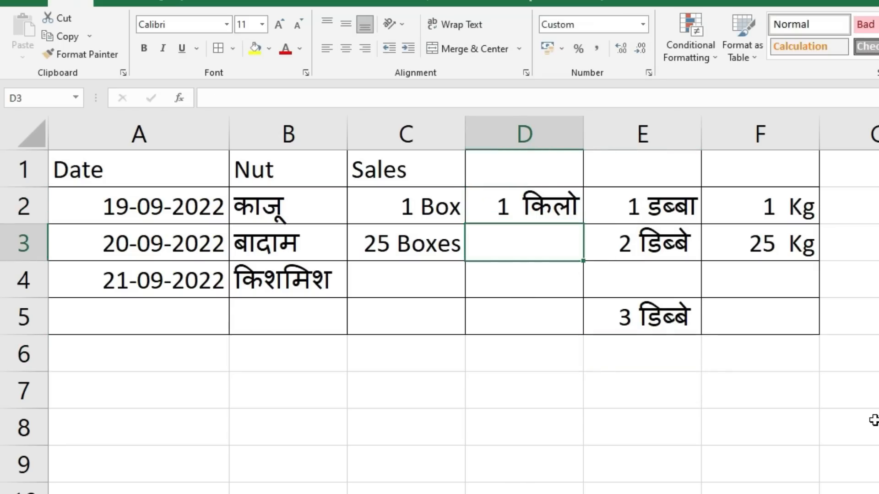
{"action": "type", "text": "2"}
{"action": "key", "text": "Return"}
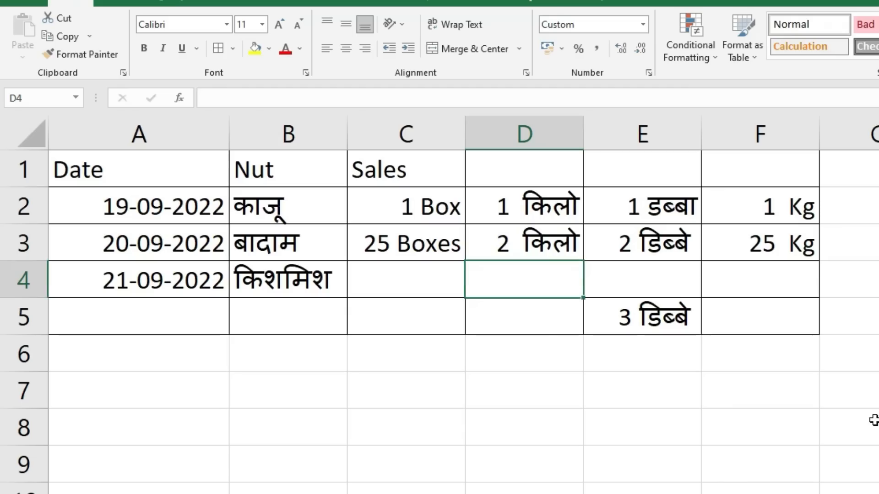
Step: Total the किलो quantities of column D in D5 with AutoSum
{"action": "left_click", "coordinate": [555, 320]}
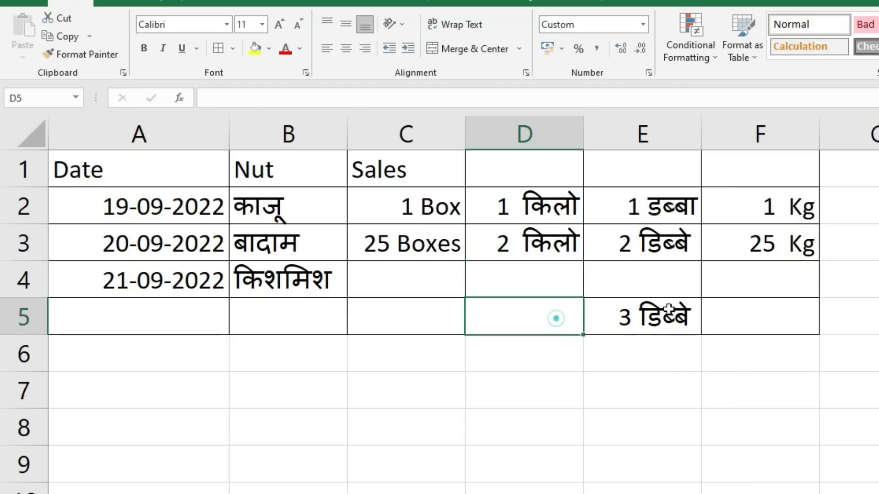
{"action": "key", "text": "alt+equal"}
{"action": "key", "text": "Return"}
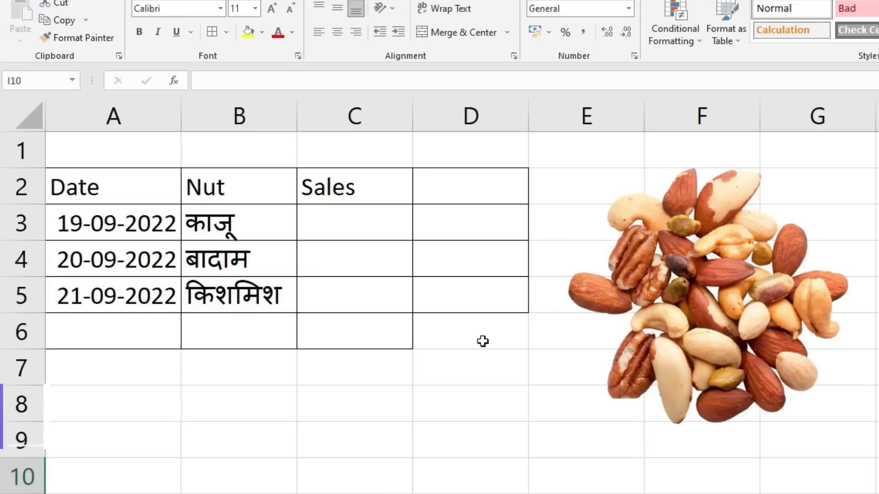
Step: Apply borders to the whole empty sales table, cells A2:D6
{"action": "left_click", "coordinate": [454, 330]}
{"action": "left_click_drag", "start_coordinate": [455, 330], "coordinate": [55, 195]}
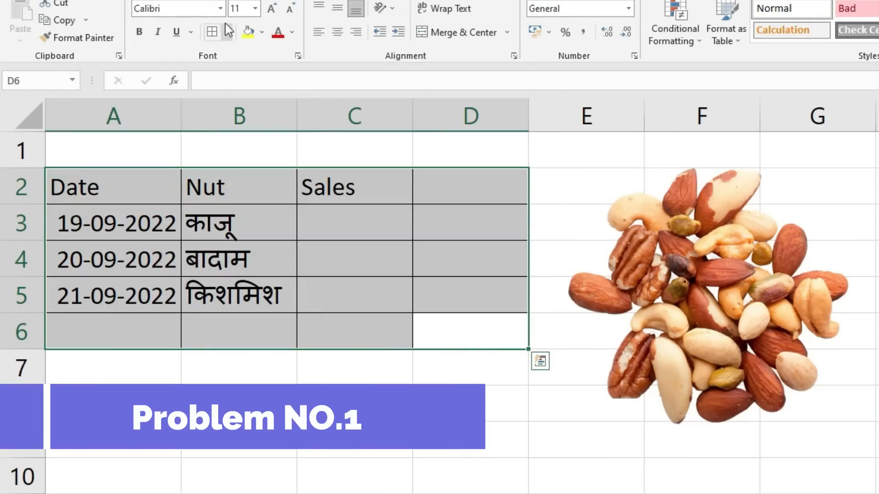
Step: Enter 1 as the काजू sales quantity in C3
{"action": "left_click", "coordinate": [396, 220]}
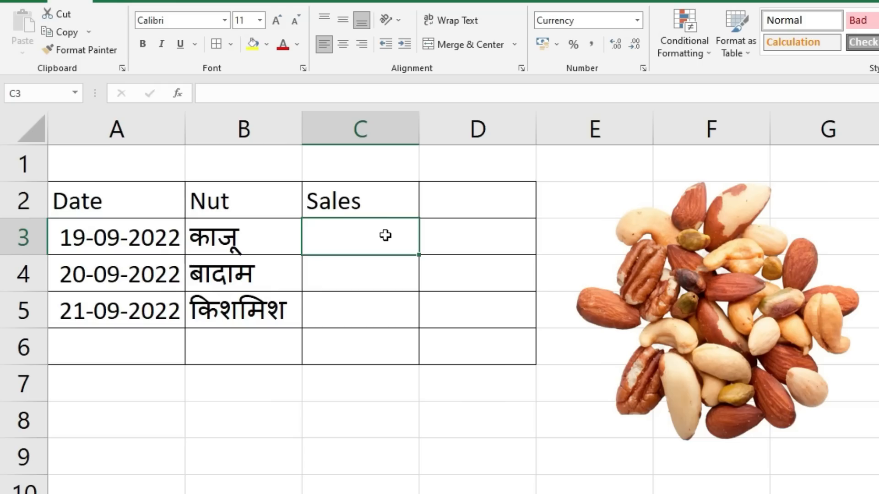
{"action": "type", "text": "1"}
{"action": "key", "text": "Return"}
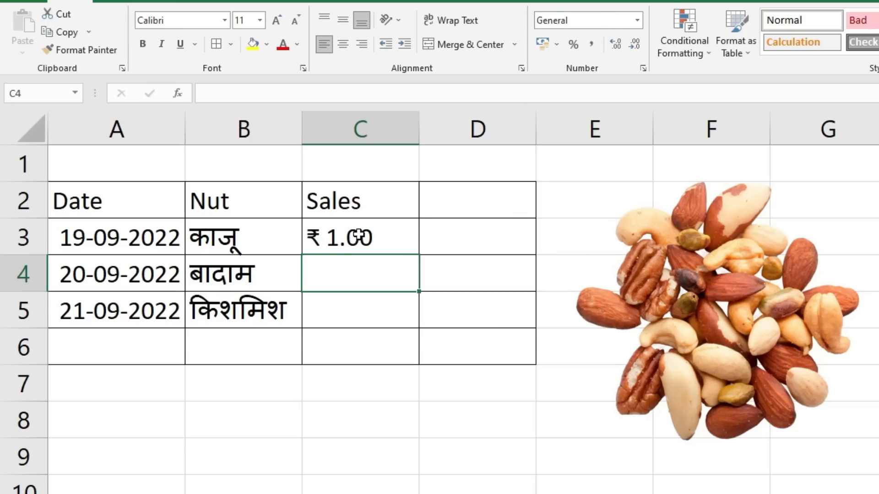
Step: Set the number format of Sales cells C3:C6 to General
{"action": "left_click", "coordinate": [377, 237]}
{"action": "left_click_drag", "start_coordinate": [389, 230], "coordinate": [394, 341]}
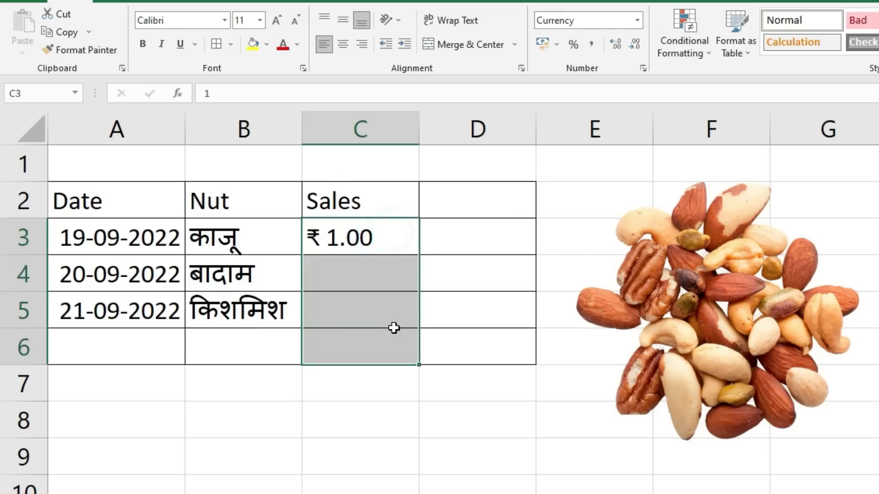
{"action": "left_click", "coordinate": [636, 20]}
{"action": "left_click", "coordinate": [623, 51]}
{"action": "left_click", "coordinate": [375, 226]}
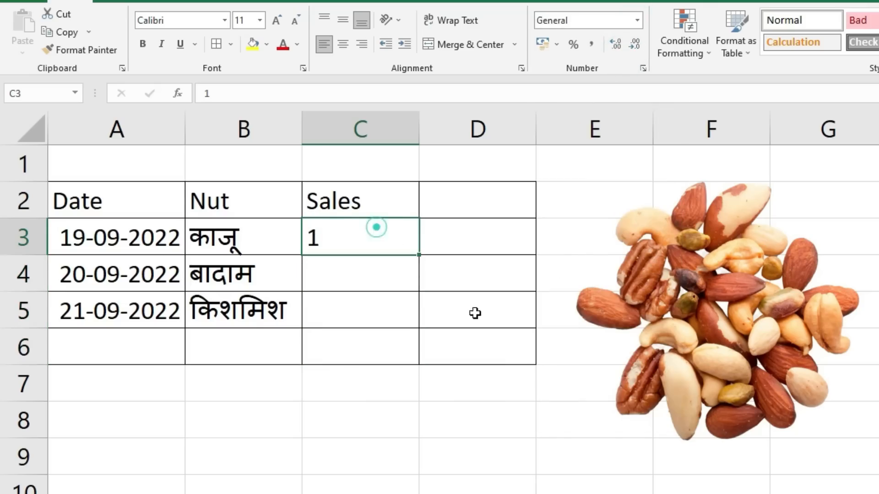
Step: Add the unit to the काजू sales entry in C3 so it reads 1 kg
{"action": "double_click", "coordinate": [376, 240]}
{"action": "type", "text": "kg"}
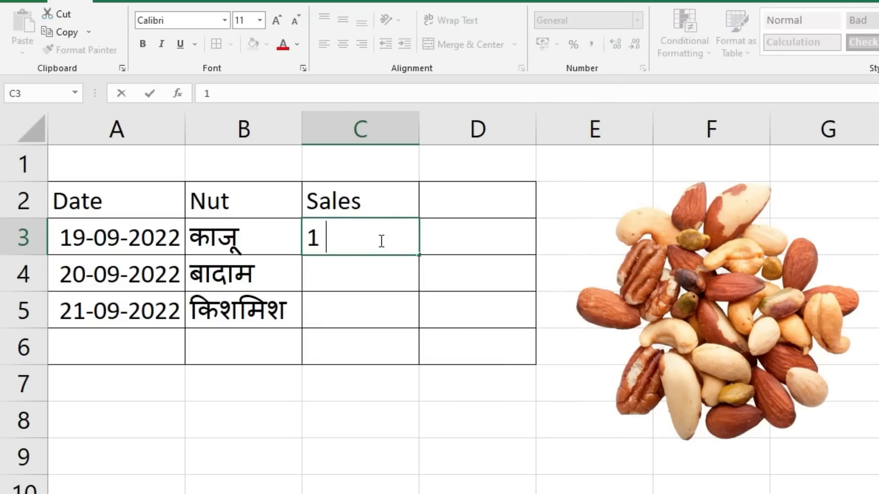
{"action": "key", "text": "Return"}
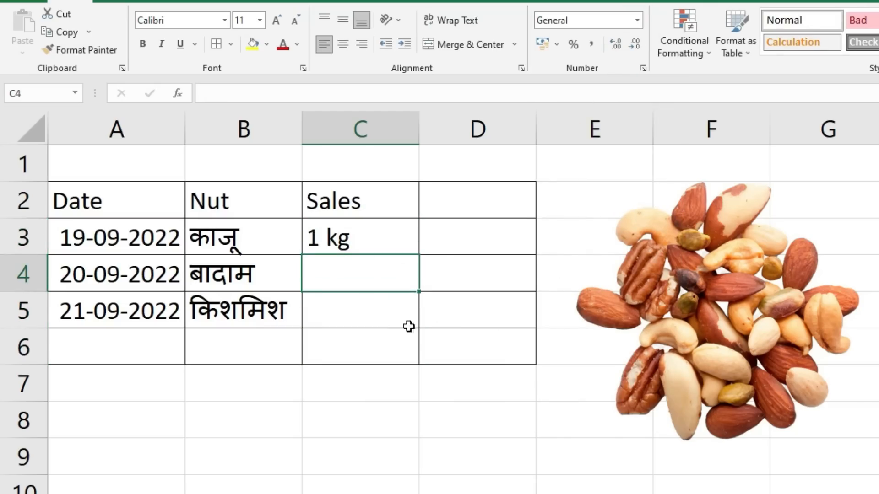
Step: Total the Sales cells C3:C5 in C6 with a SUM formula
{"action": "left_click", "coordinate": [386, 343]}
{"action": "key", "text": "alt+equal"}
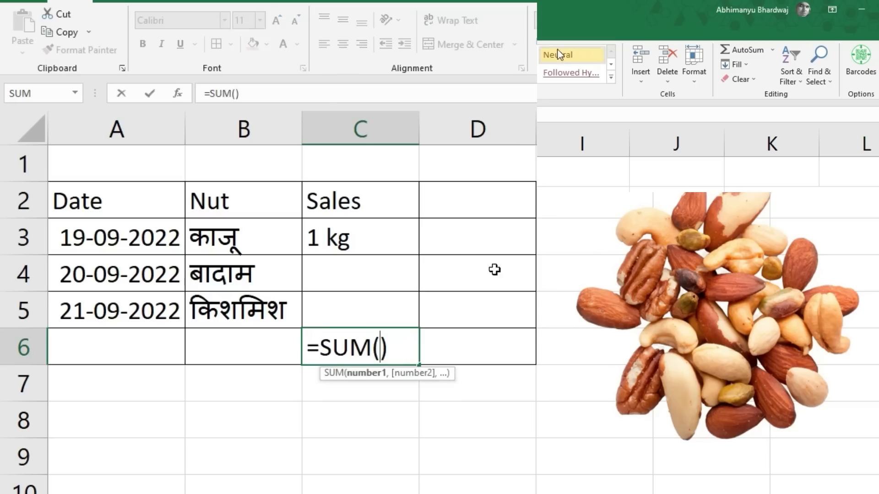
{"action": "left_click_drag", "start_coordinate": [377, 235], "coordinate": [377, 310]}
{"action": "key", "text": "Return"}
{"action": "left_click", "coordinate": [389, 346]}
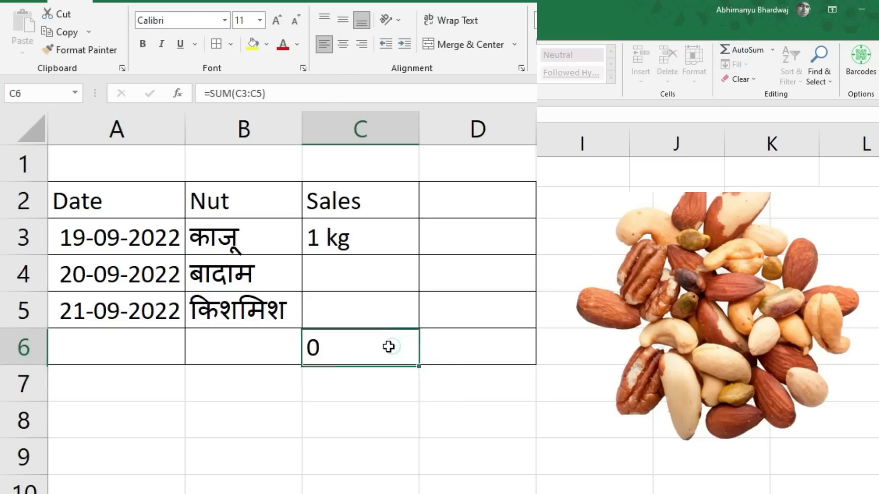
Step: Clear the total and the entries from Sales cells C3:C6
{"action": "key", "text": "Delete"}
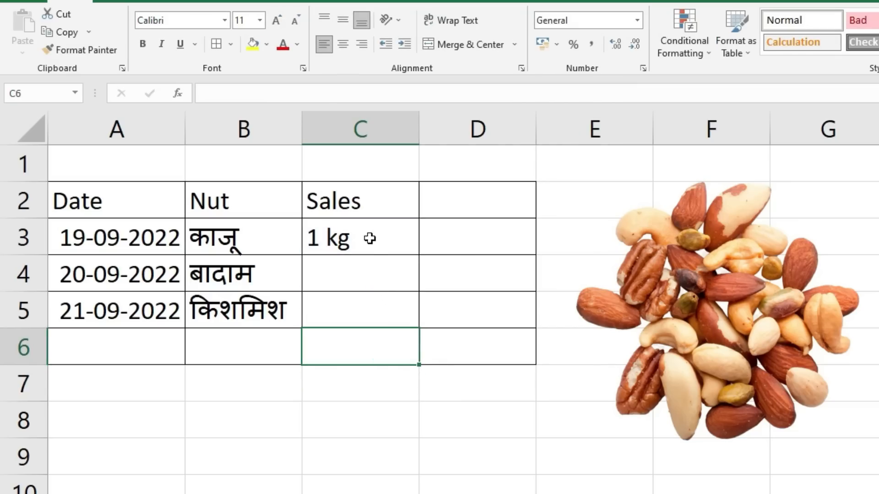
{"action": "left_click_drag", "start_coordinate": [369, 235], "coordinate": [369, 329]}
{"action": "key", "text": "Delete"}
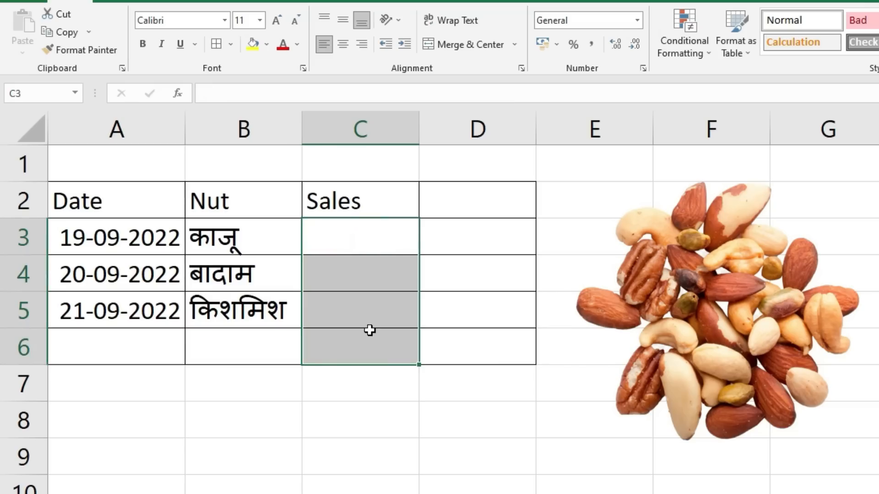
{"action": "key", "text": "Up"}
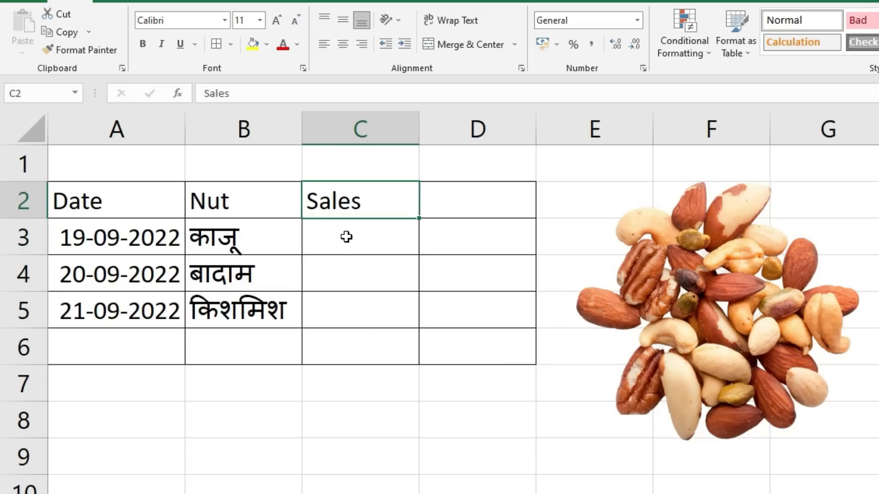
Step: Apply the custom number format #,### " Kg" to Sales cells C3:C6
{"action": "left_click_drag", "start_coordinate": [346, 236], "coordinate": [357, 351]}
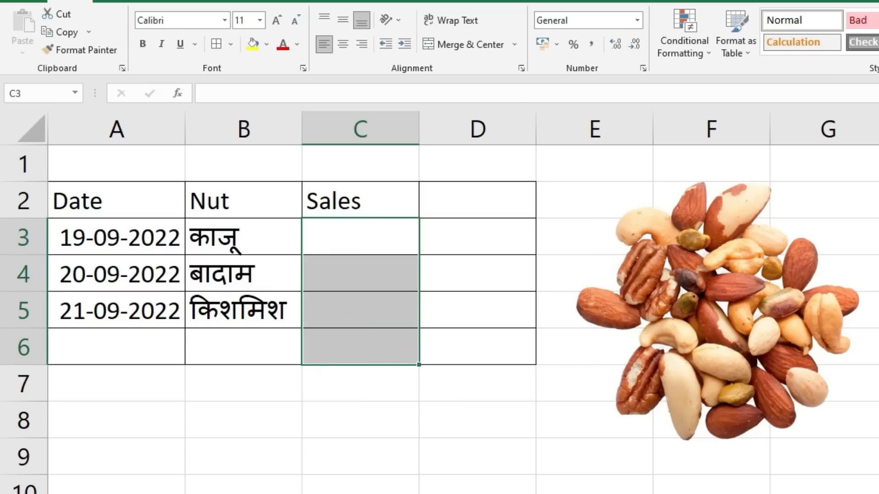
{"action": "key", "text": "ctrl+1"}
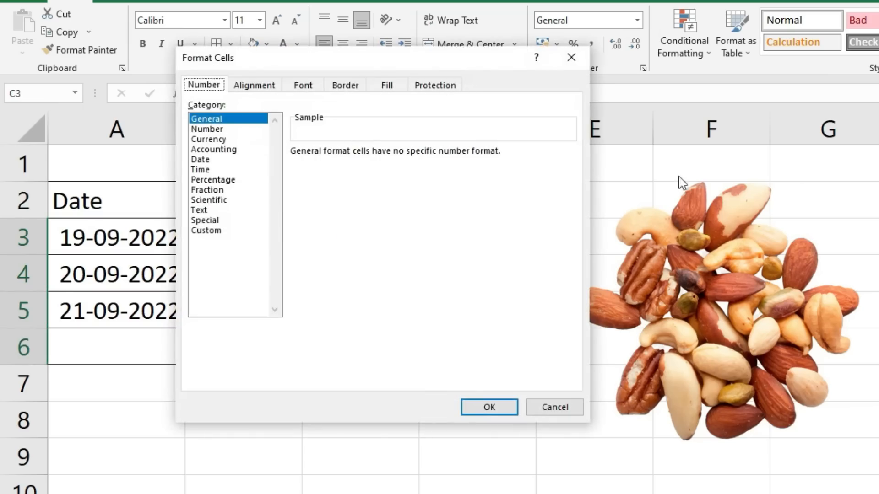
{"action": "left_click_drag", "start_coordinate": [344, 69], "coordinate": [588, 180]}
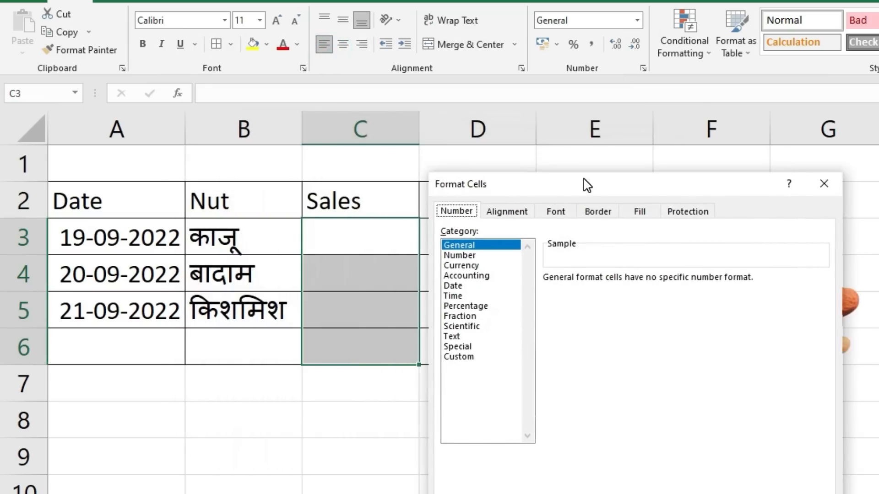
{"action": "left_click", "coordinate": [825, 183]}
{"action": "left_click", "coordinate": [643, 68]}
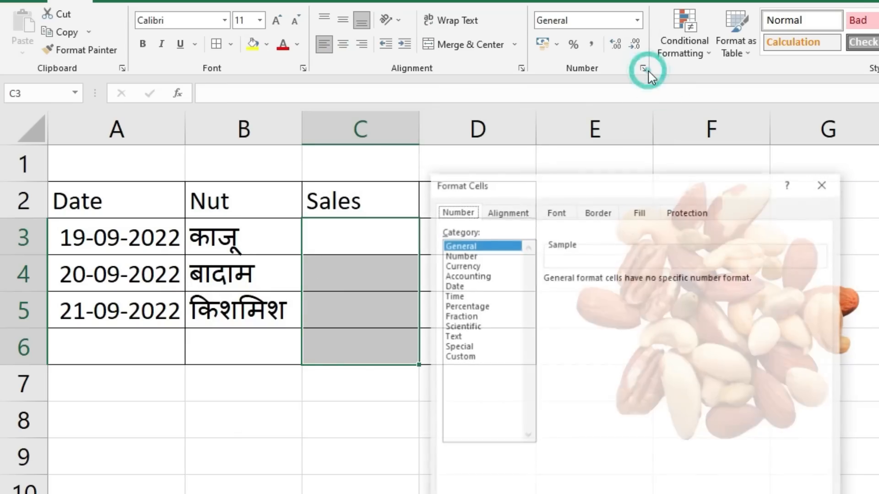
{"action": "left_click_drag", "start_coordinate": [608, 186], "coordinate": [601, 162]}
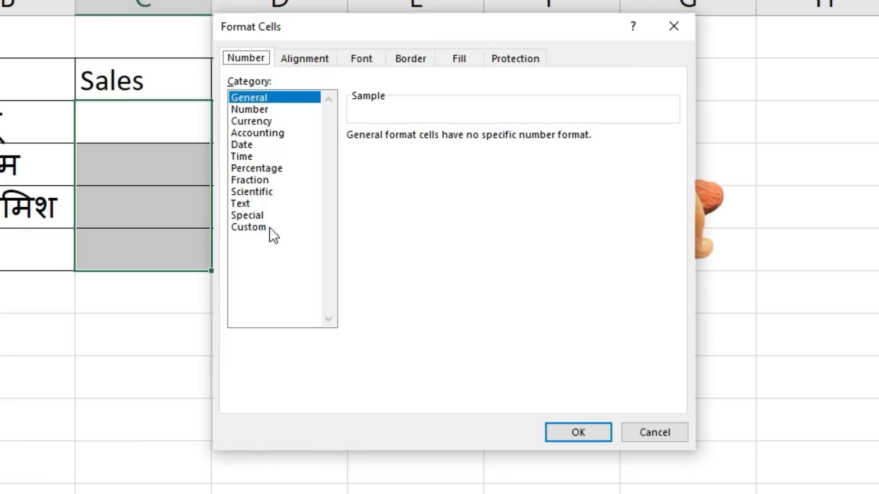
{"action": "left_click", "coordinate": [271, 227]}
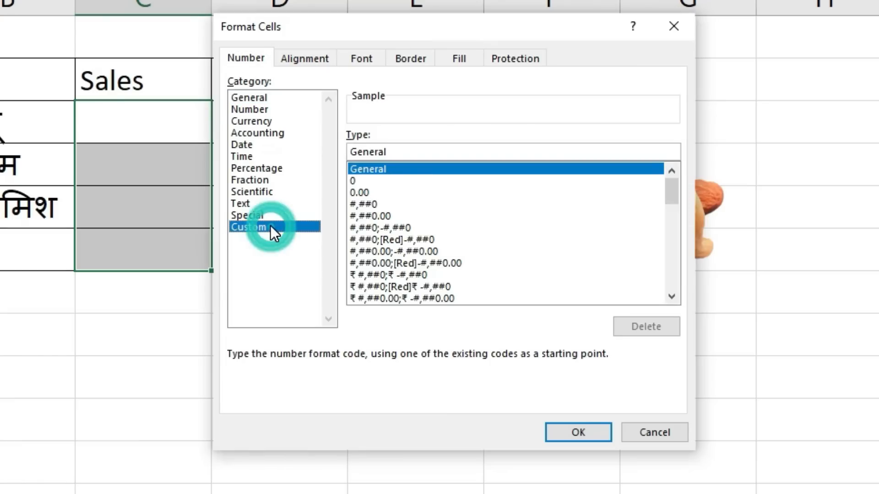
{"action": "left_click_drag", "start_coordinate": [414, 150], "coordinate": [345, 161]}
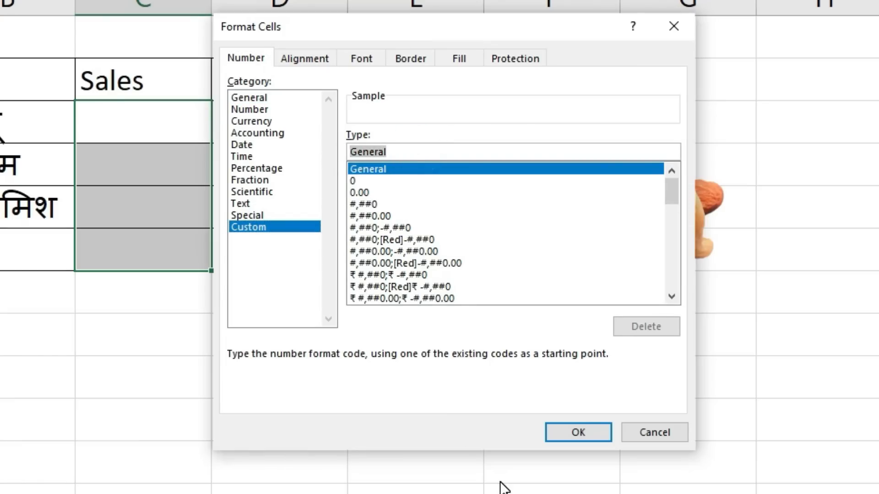
{"action": "key", "text": "BackSpace"}
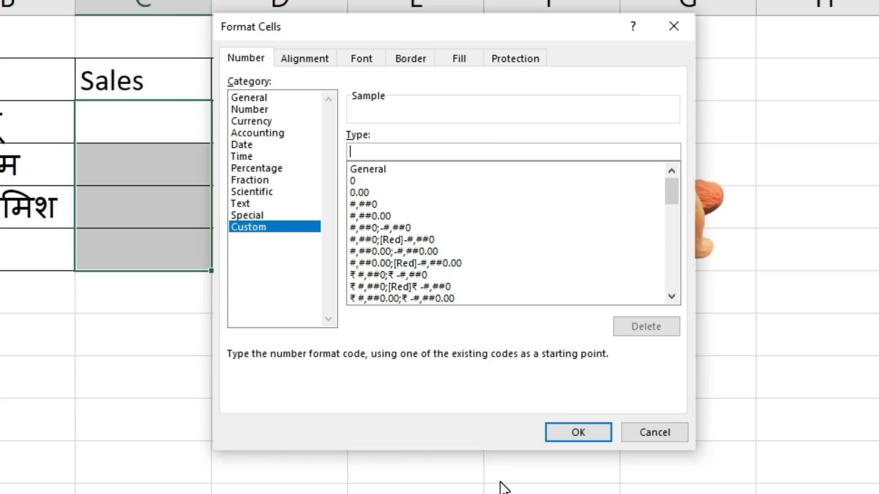
{"action": "type", "text": "#,###"}
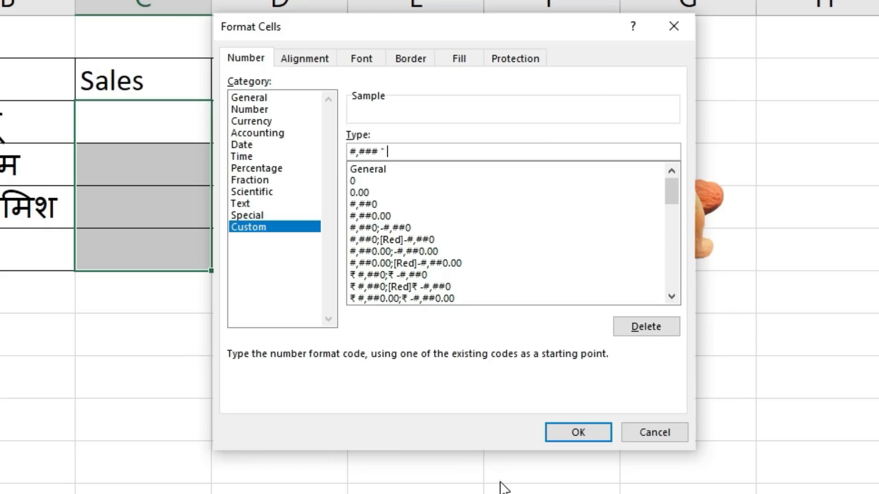
{"action": "type", "text": "g"}
{"action": "left_click", "coordinate": [585, 433]}
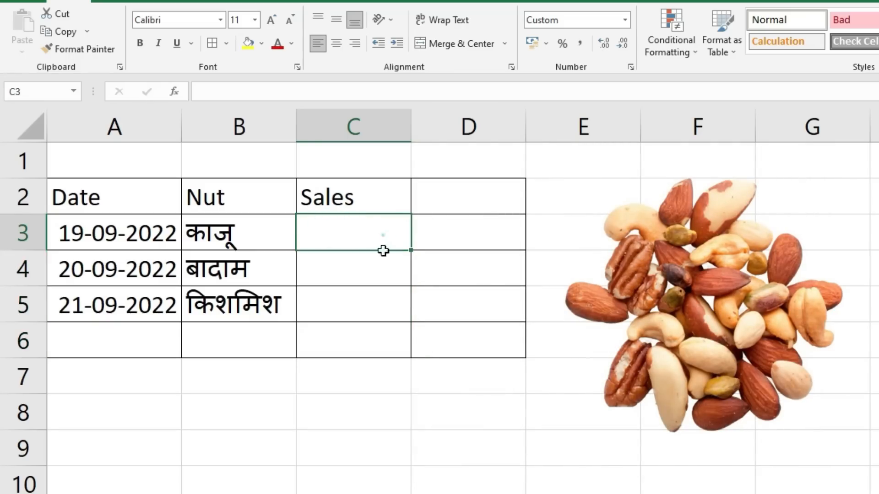
Step: Enter the quantities 1, 15 and 254 in Sales cells C3:C5 and total them in C6 with a SUM formula
{"action": "left_click_drag", "start_coordinate": [382, 249], "coordinate": [377, 333]}
{"action": "left_click", "coordinate": [344, 222]}
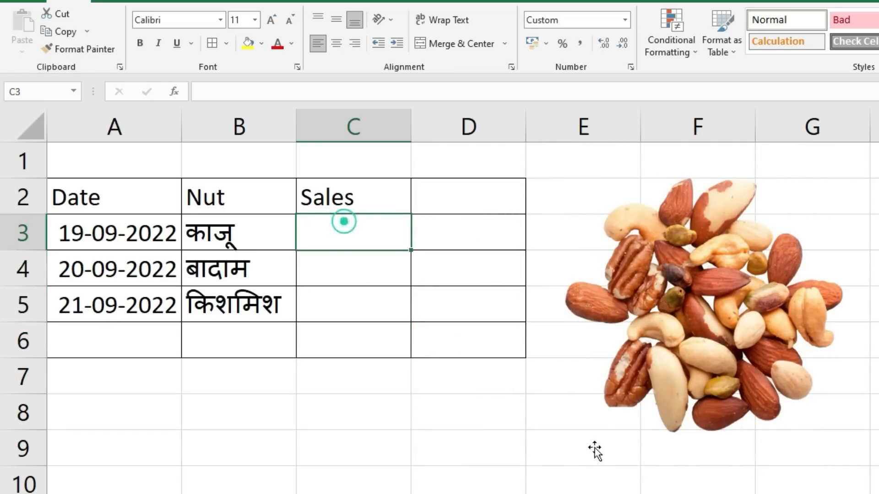
{"action": "type", "text": "1"}
{"action": "key", "text": "Return"}
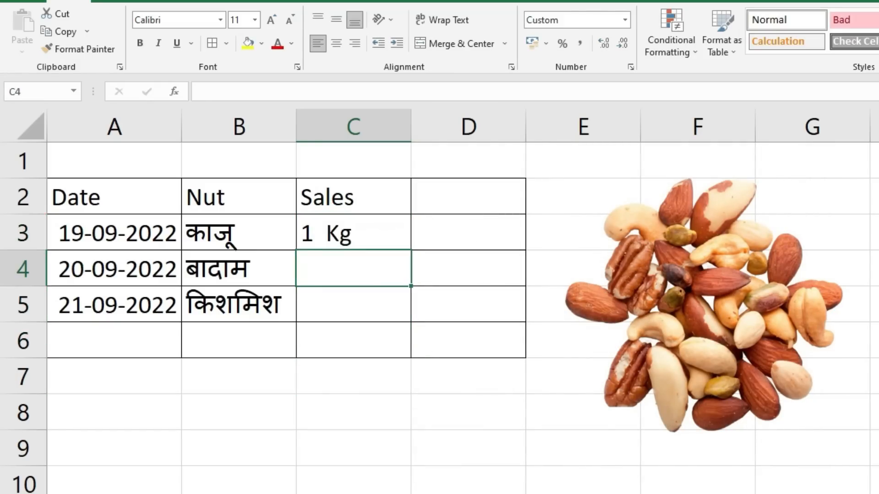
{"action": "type", "text": "15"}
{"action": "key", "text": "Return"}
{"action": "type", "text": "254"}
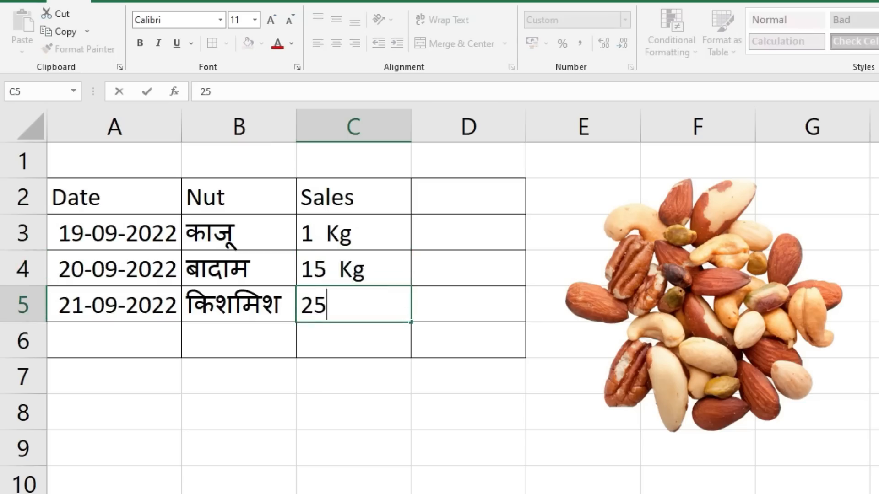
{"action": "key", "text": "Return"}
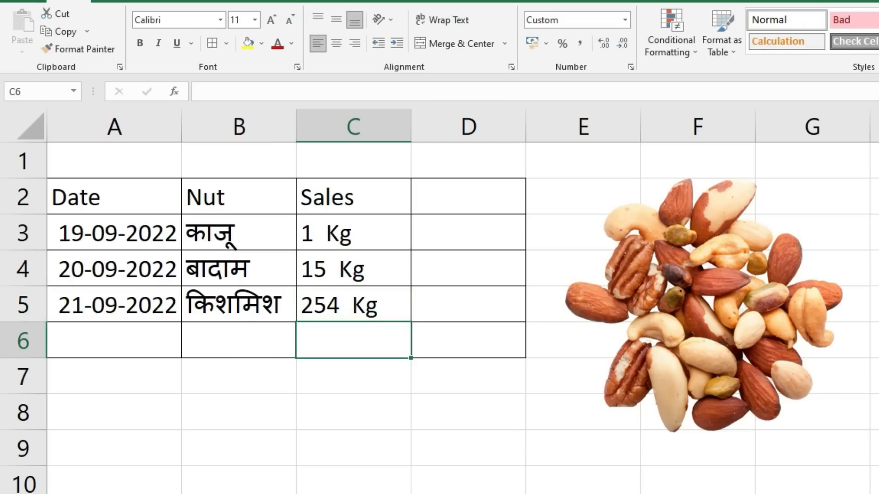
{"action": "key", "text": "alt+equal"}
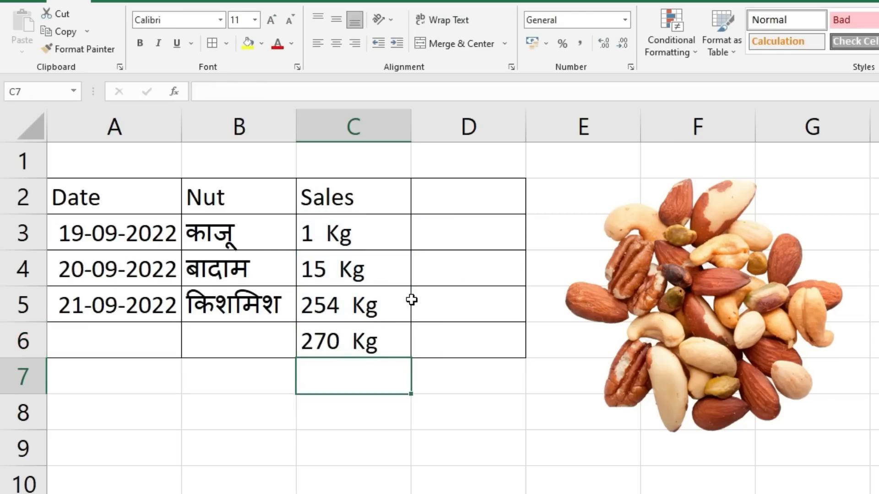
Step: Apply the custom number format #,### " किलो" to cells D3:D6
{"action": "left_click_drag", "start_coordinate": [459, 217], "coordinate": [459, 348]}
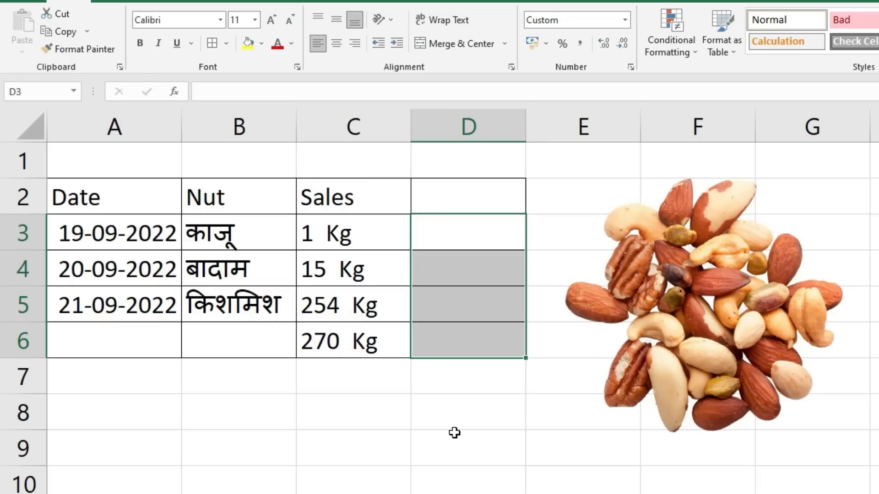
{"action": "key", "text": "ctrl+1"}
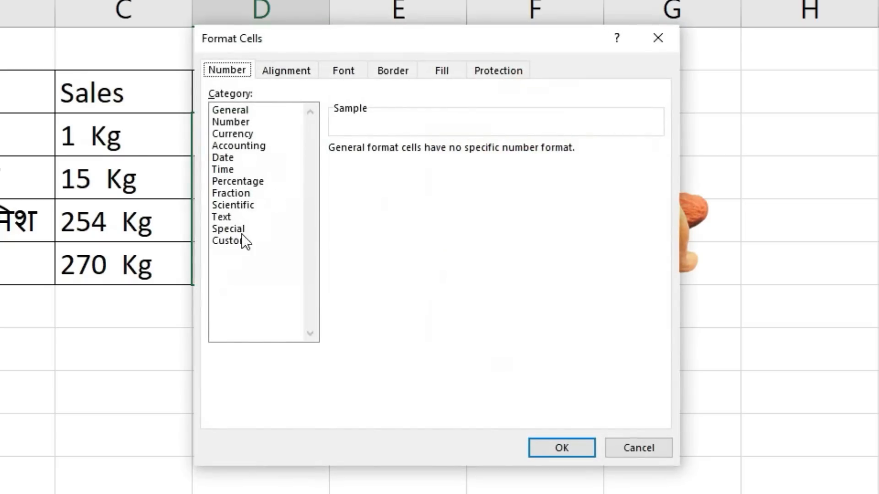
{"action": "left_click", "coordinate": [235, 241]}
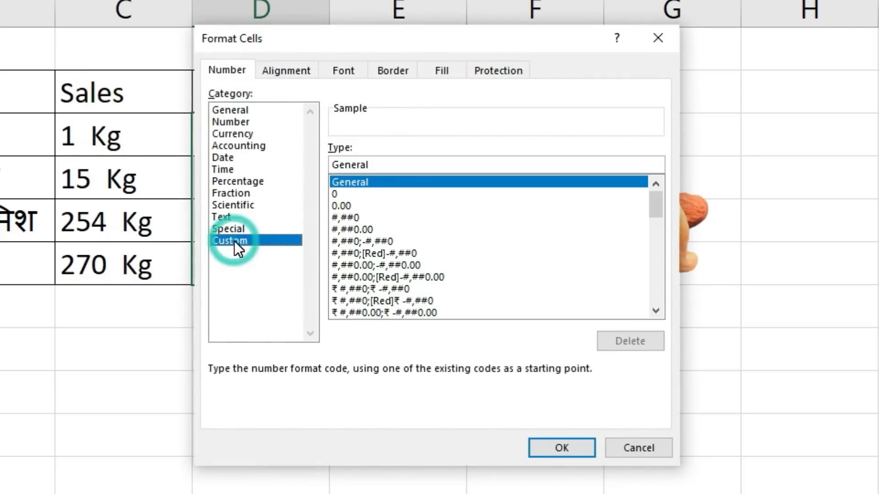
{"action": "double_click", "coordinate": [387, 163]}
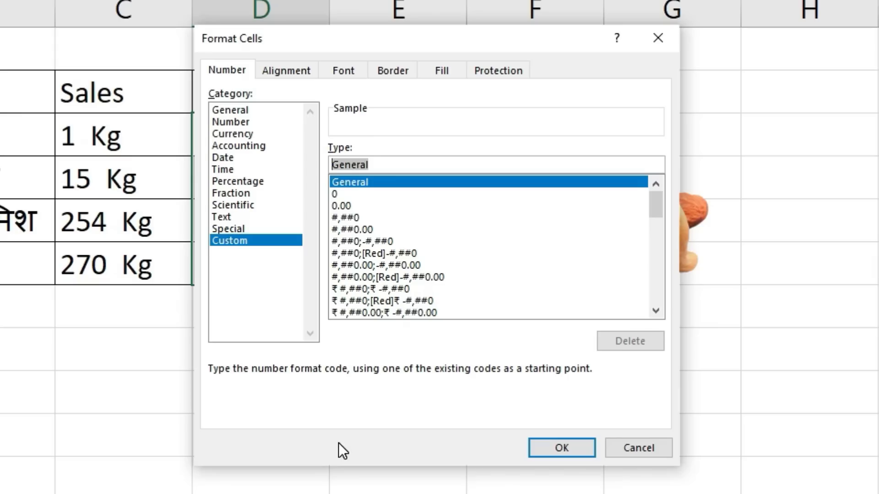
{"action": "type", "text": "#,"}
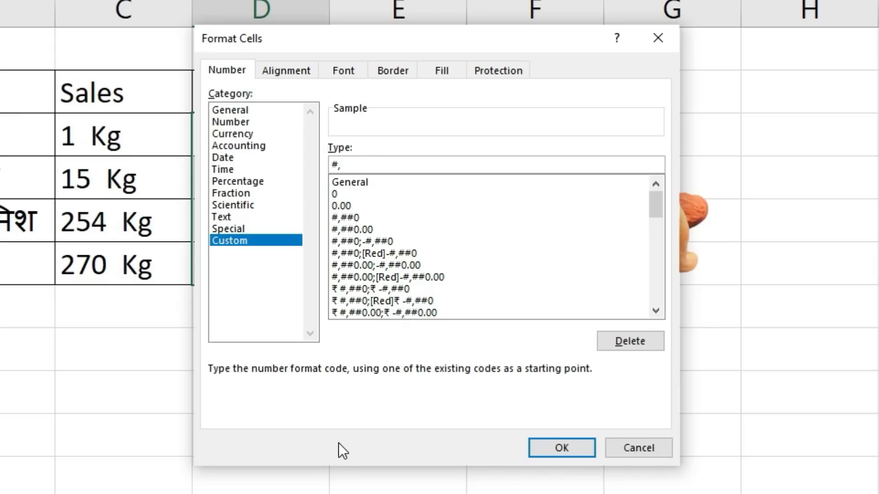
{"action": "type", "text": "### \"किल"}
{"action": "key", "text": "BackSpace"}
{"action": "key", "text": "BackSpace"}
{"action": "key", "text": "BackSpace"}
{"action": "key", "text": "BackSpace"}
{"action": "type", "text": "क"}
{"action": "key", "text": "BackSpace"}
{"action": "key", "text": "BackSpace"}
{"action": "type", "text": "\"कि"}
{"action": "key", "text": "BackSpace"}
{"action": "key", "text": "BackSpace"}
{"action": "type", "text": "किला\""}
{"action": "left_click", "coordinate": [561, 449]}
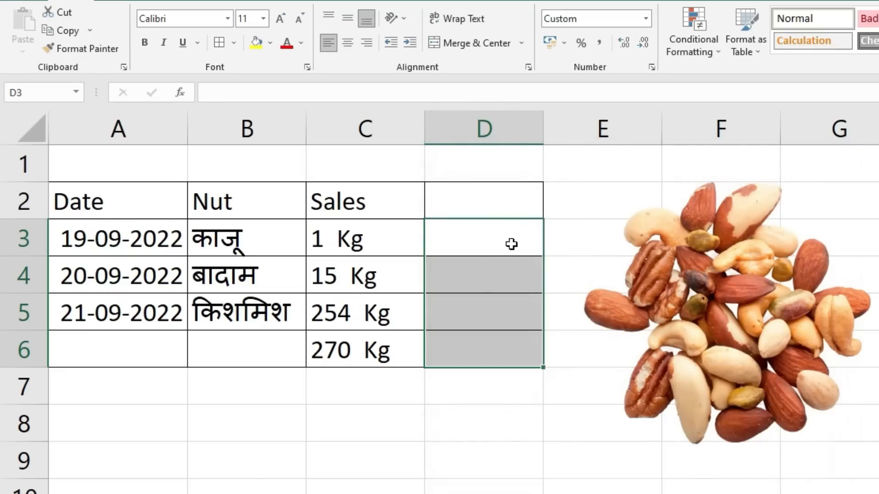
Step: Enter the quantities 25, 24 and 1 in cells D3:D5
{"action": "left_click", "coordinate": [276, 127]}
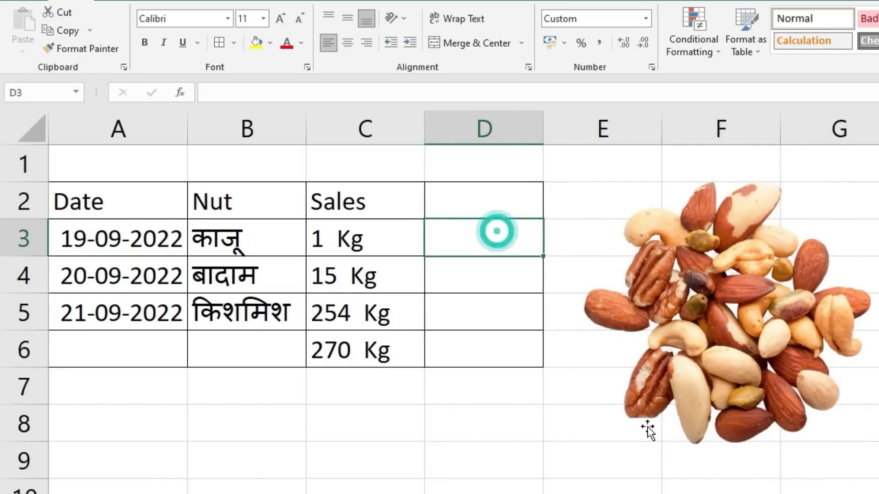
{"action": "type", "text": "25"}
{"action": "key", "text": "Return"}
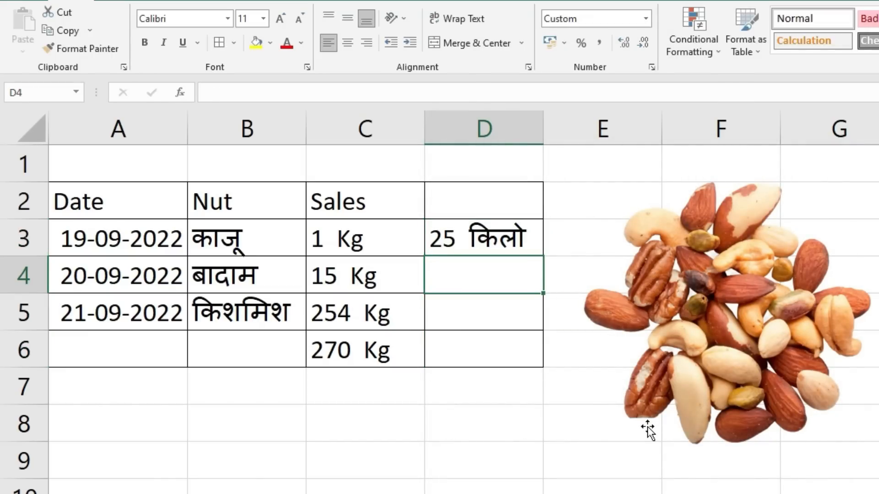
{"action": "type", "text": "24"}
{"action": "key", "text": "Return"}
{"action": "type", "text": "1"}
{"action": "key", "text": "Return"}
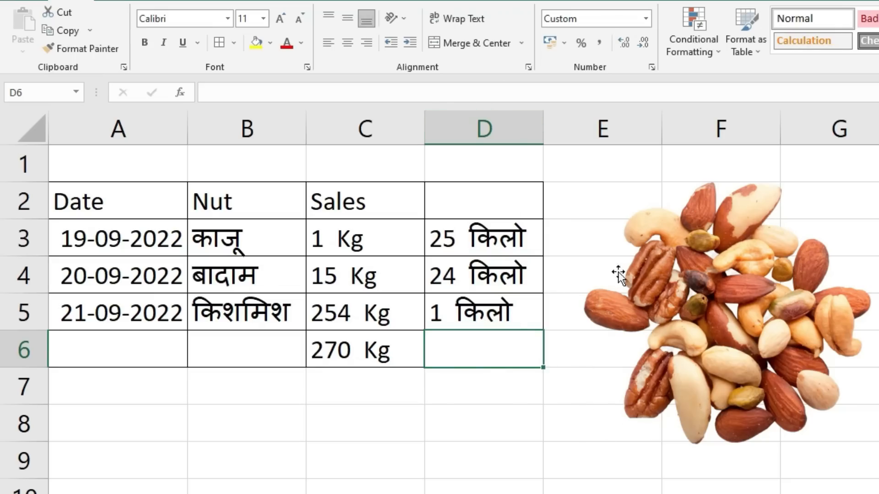
Step: Switch to the YouTube video page in the browser, open the Pandrive Course link in its description and browse the courses offered
{"action": "left_click", "coordinate": [452, 28]}
{"action": "key", "text": "Return"}
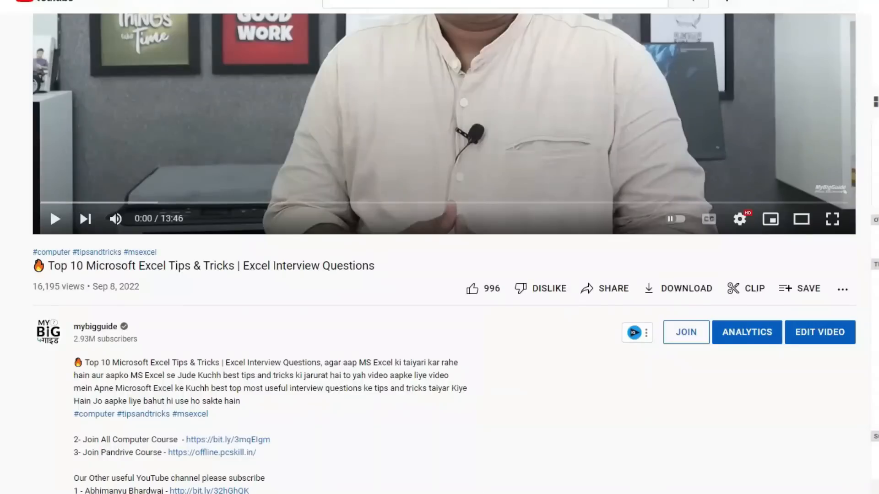
{"action": "scroll", "coordinate": [49, 207], "scroll_direction": "up", "scroll_amount": 5}
{"action": "scroll", "coordinate": [528, 493], "scroll_direction": "down", "scroll_amount": 10}
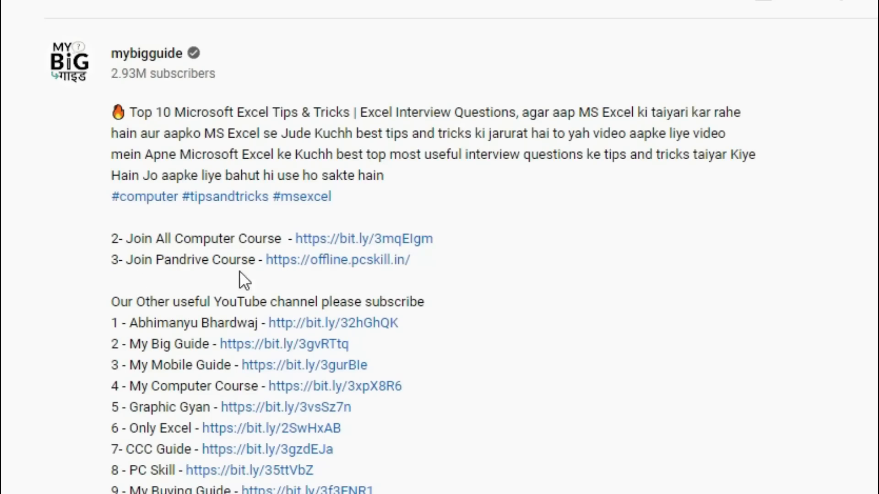
{"action": "left_click", "coordinate": [362, 260]}
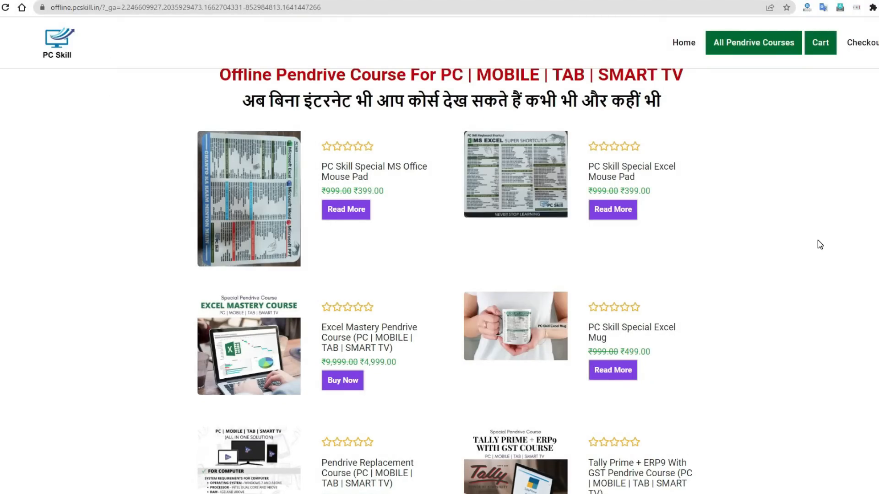
{"action": "scroll", "coordinate": [816, 243], "scroll_direction": "down", "scroll_amount": 6}
{"action": "scroll", "coordinate": [817, 246], "scroll_direction": "down", "scroll_amount": 4}
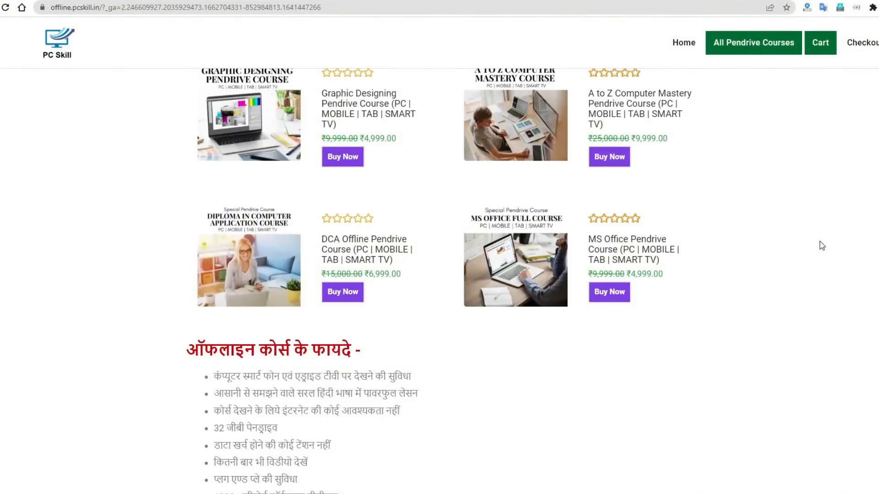